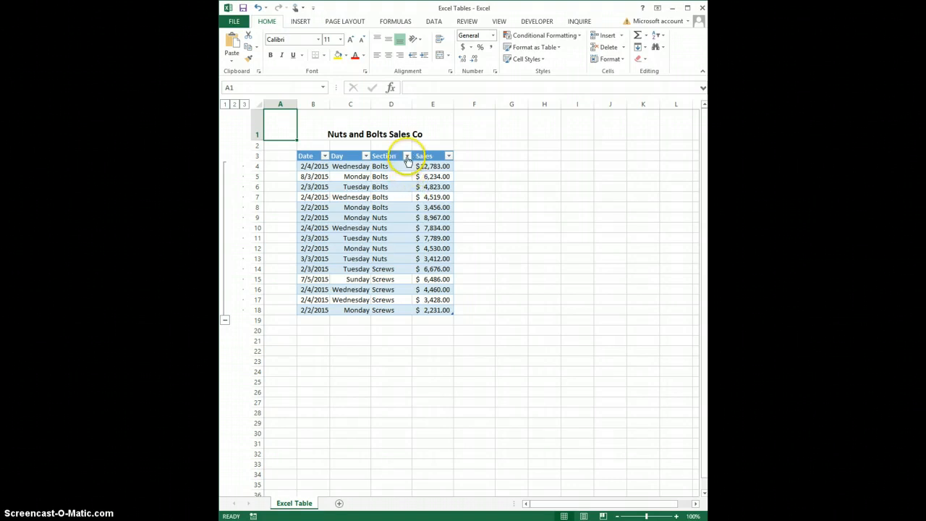
Filter the Section column to exclude Nuts, and clear that column's filter again
left_click(407, 157)
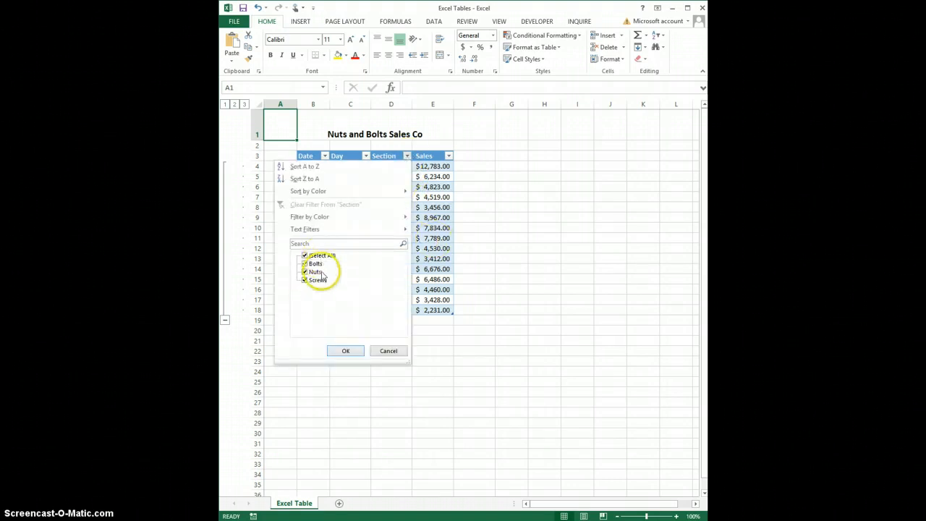
left_click(304, 272)
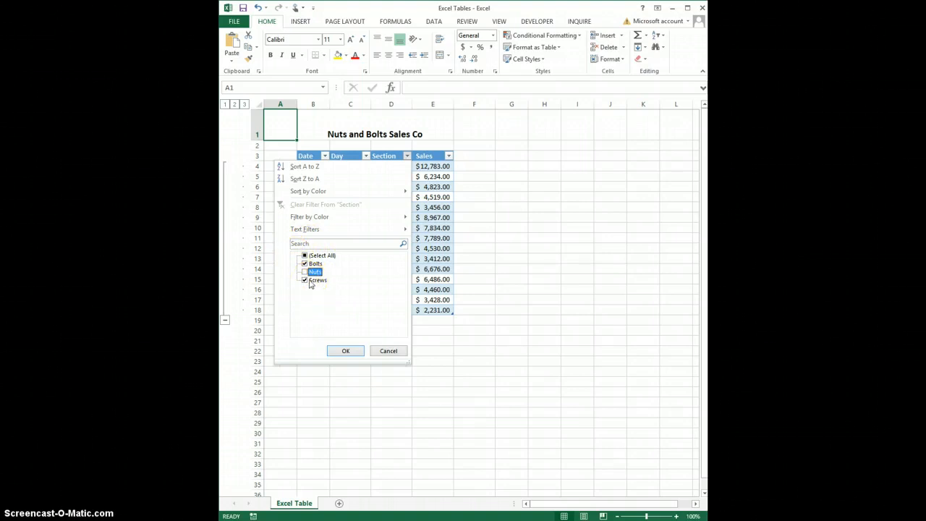
left_click(345, 352)
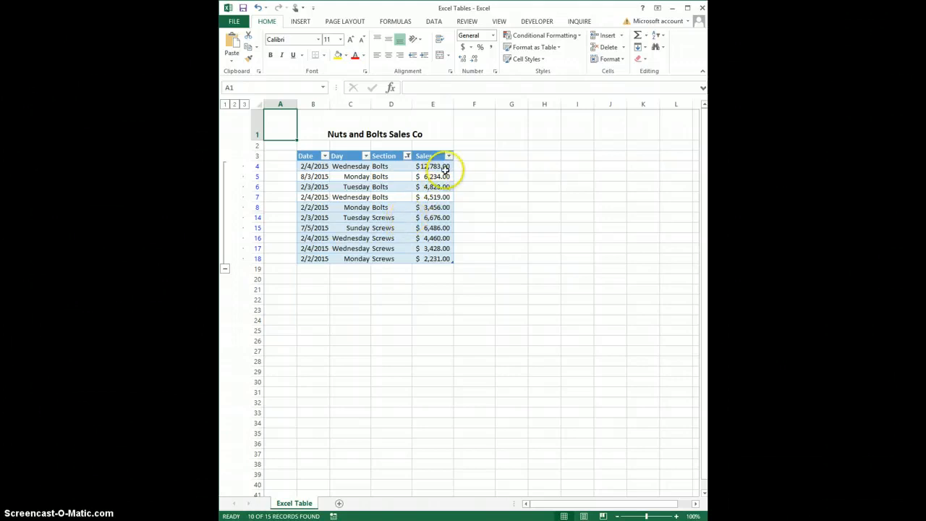
left_click(407, 156)
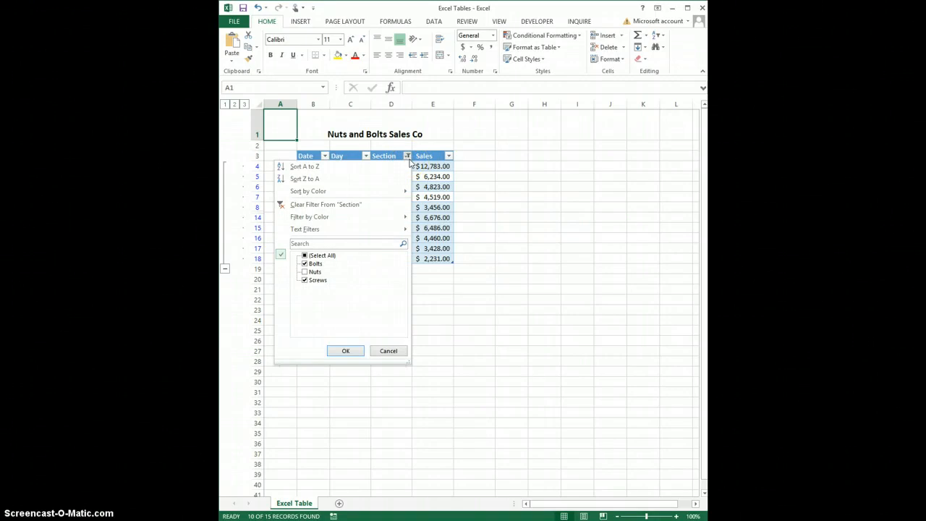
mouse_move(340, 236)
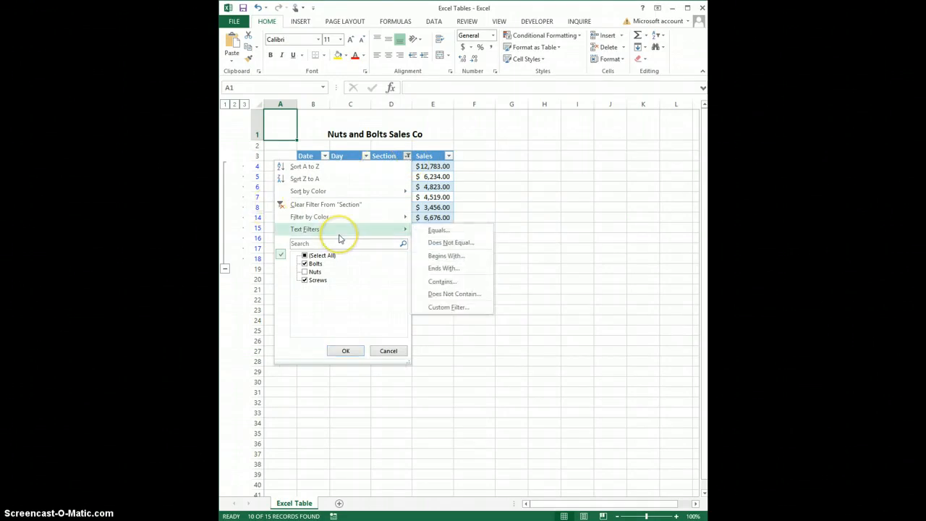
left_click(325, 204)
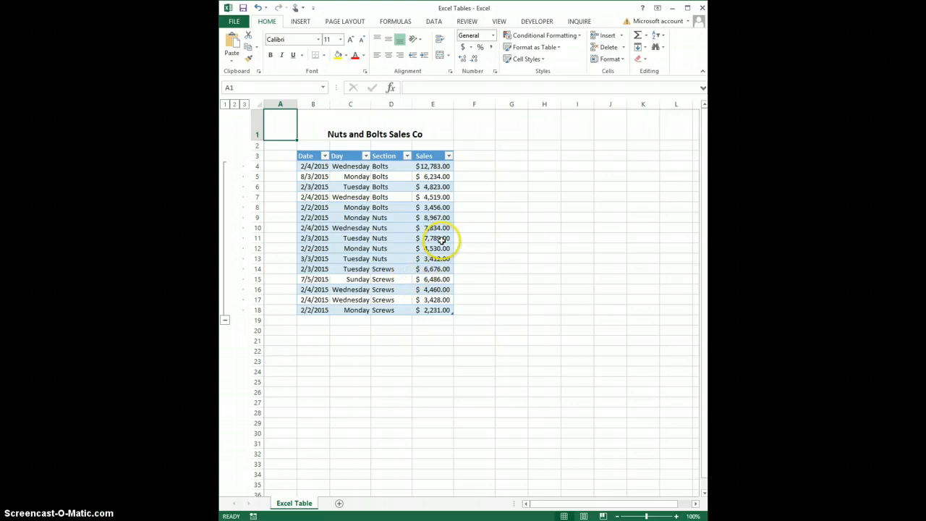
Filter the Sales column to amounts greater than 5000, and clear the Sales filter again
left_click(449, 158)
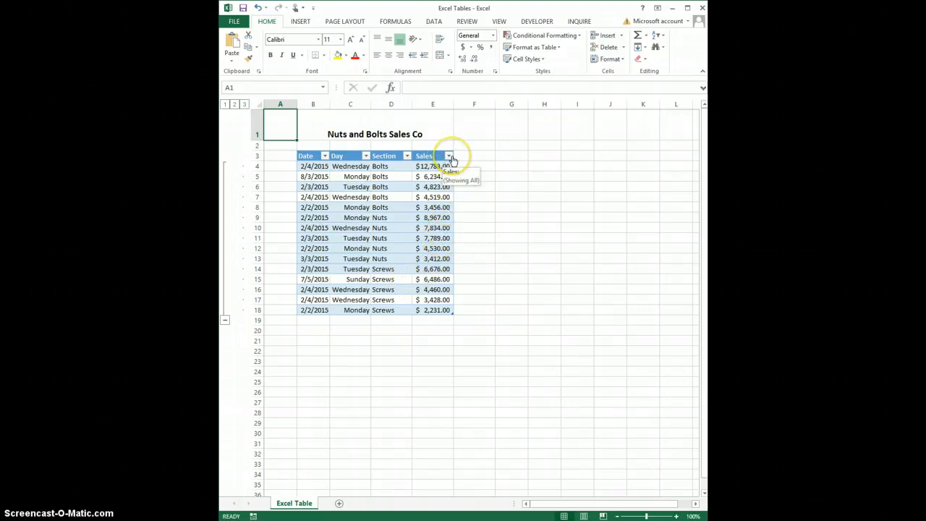
left_click(448, 157)
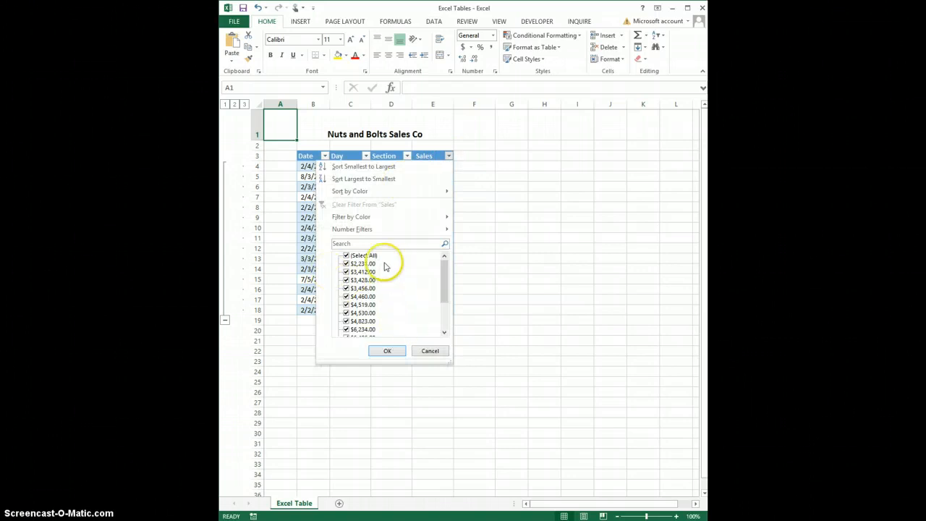
mouse_move(351, 230)
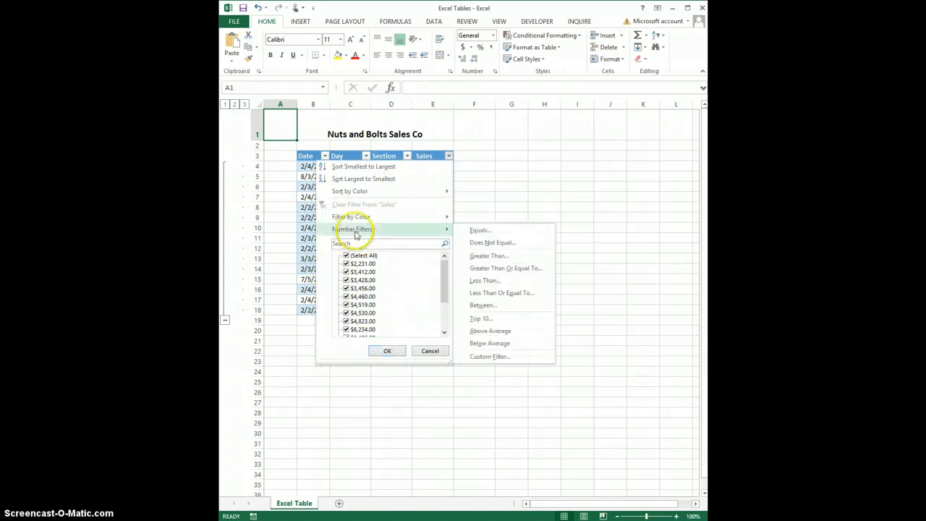
left_click(498, 258)
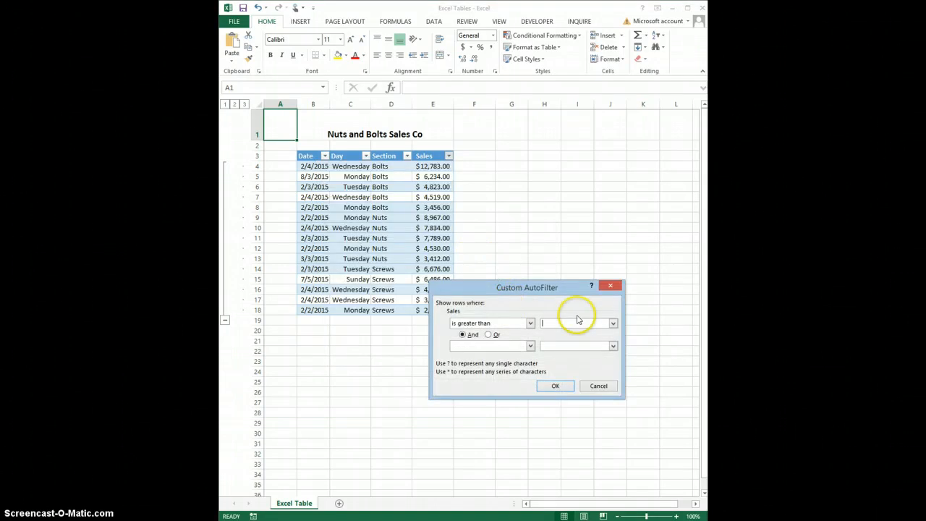
type("5000")
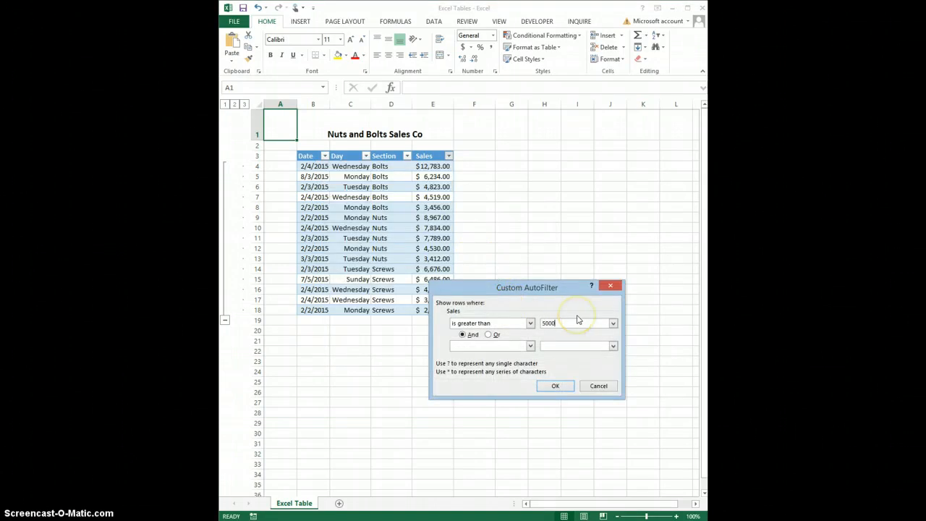
left_click(556, 385)
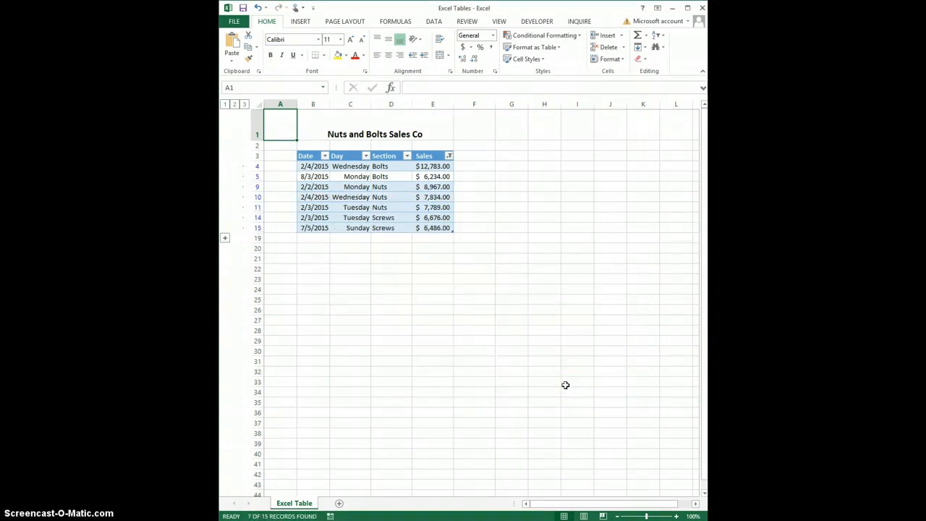
left_click(449, 156)
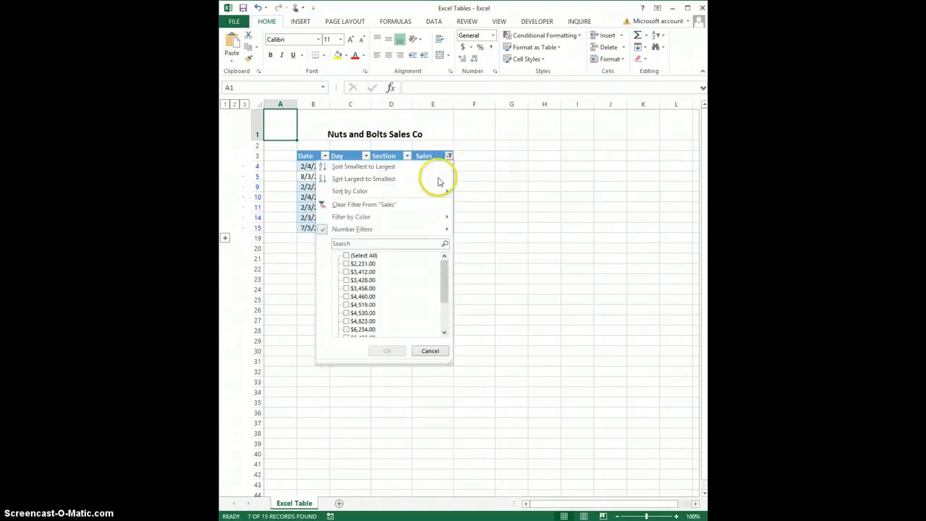
left_click(382, 206)
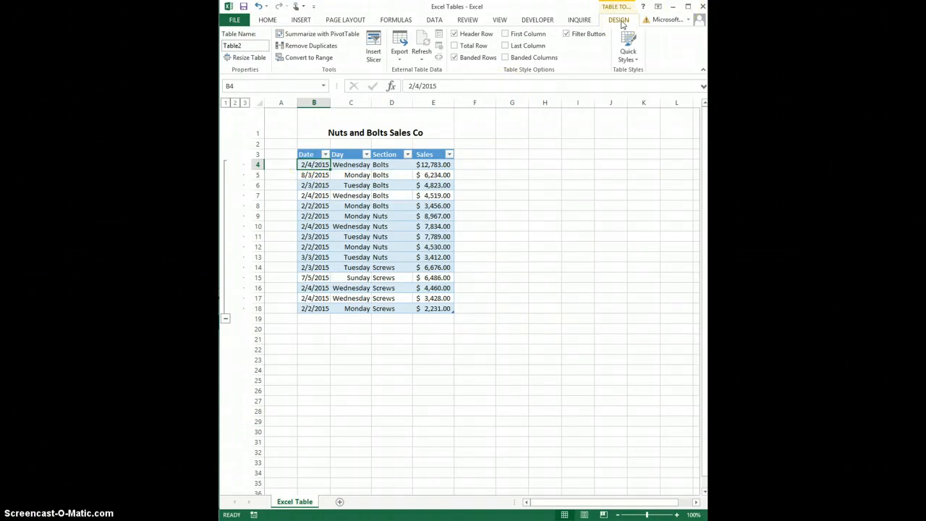
Insert a slicer for the Section field and place it beside the table, level with the header row
left_click(375, 47)
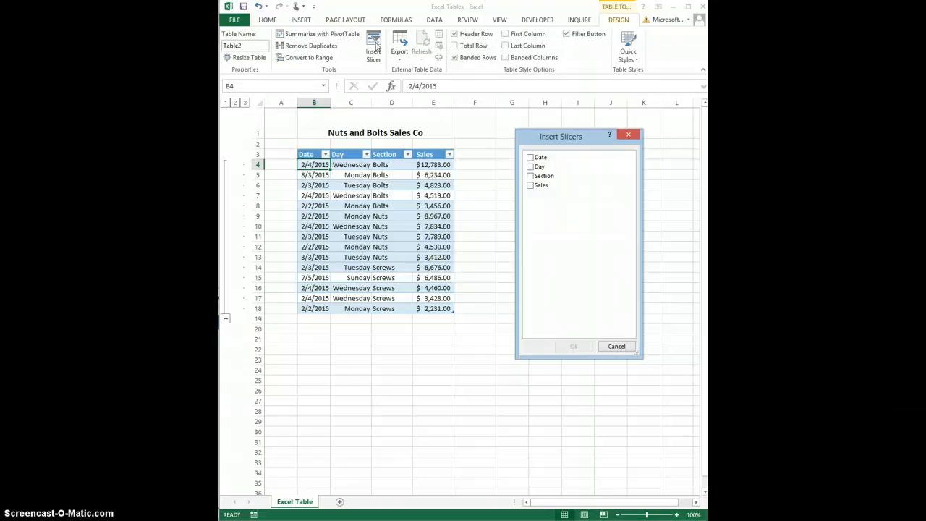
left_click(531, 176)
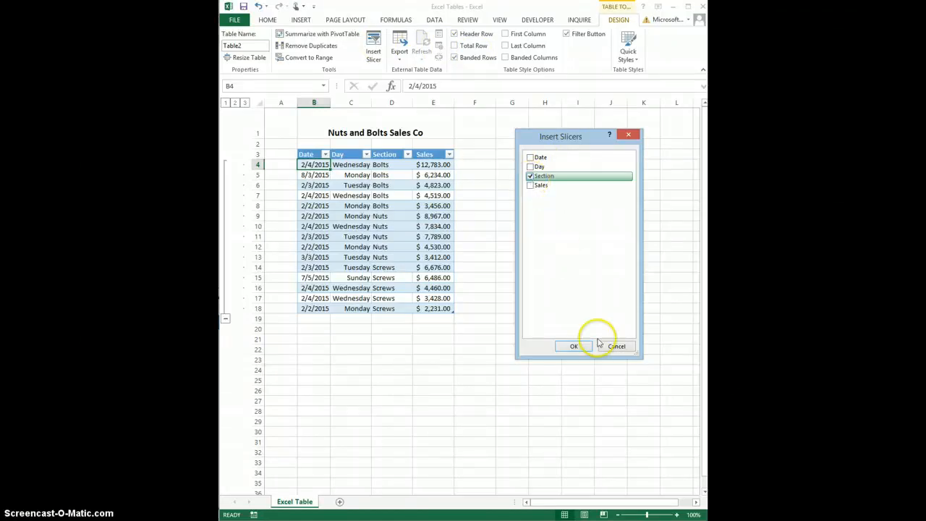
left_click(572, 347)
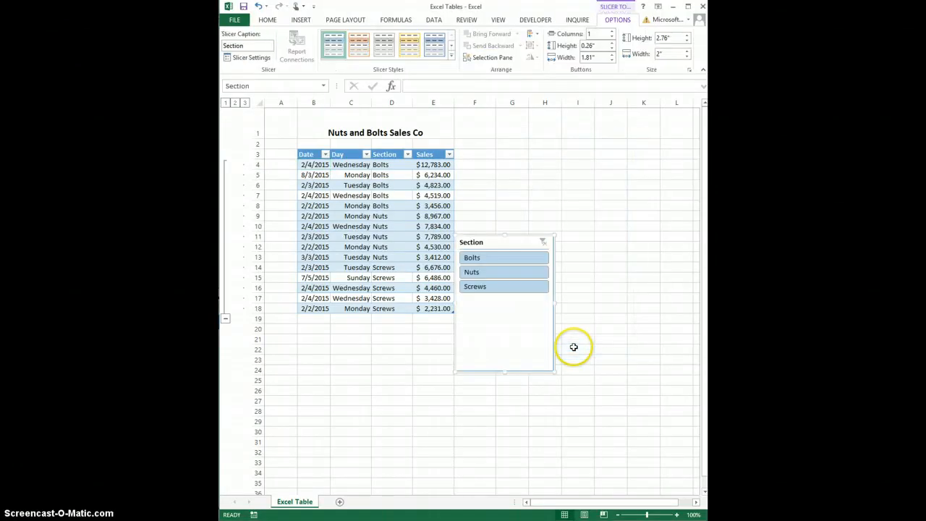
left_click_drag(519, 244, 531, 155)
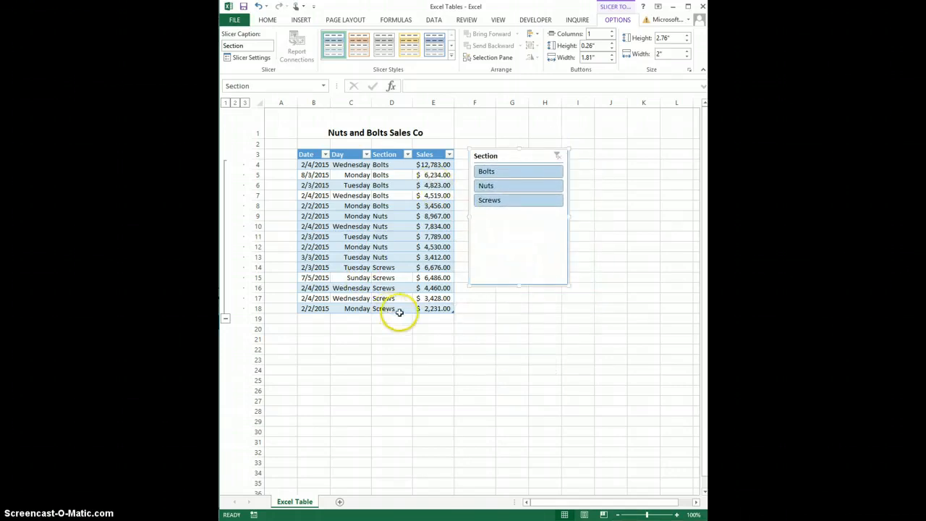
Use the Section slicer to filter the table by Bolts, Nuts and Screws one at a time, and clear the filter
left_click(520, 180)
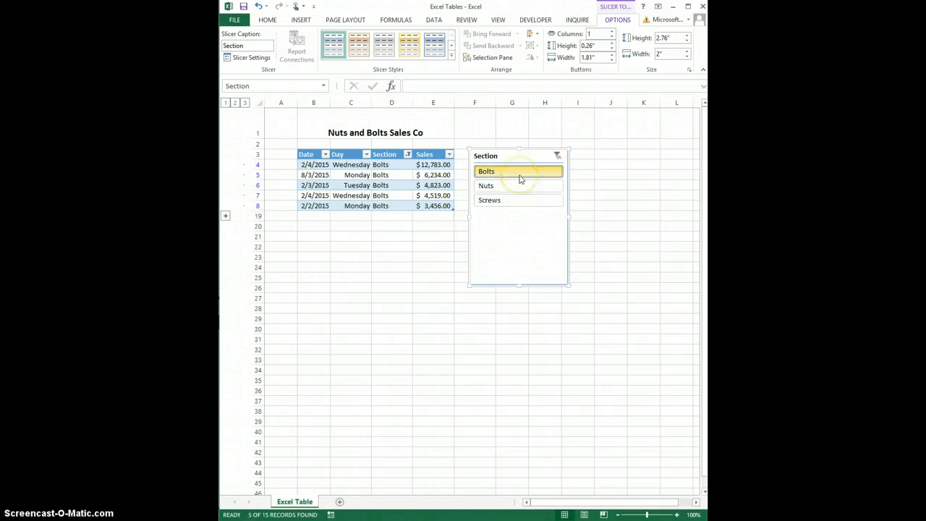
left_click(516, 186)
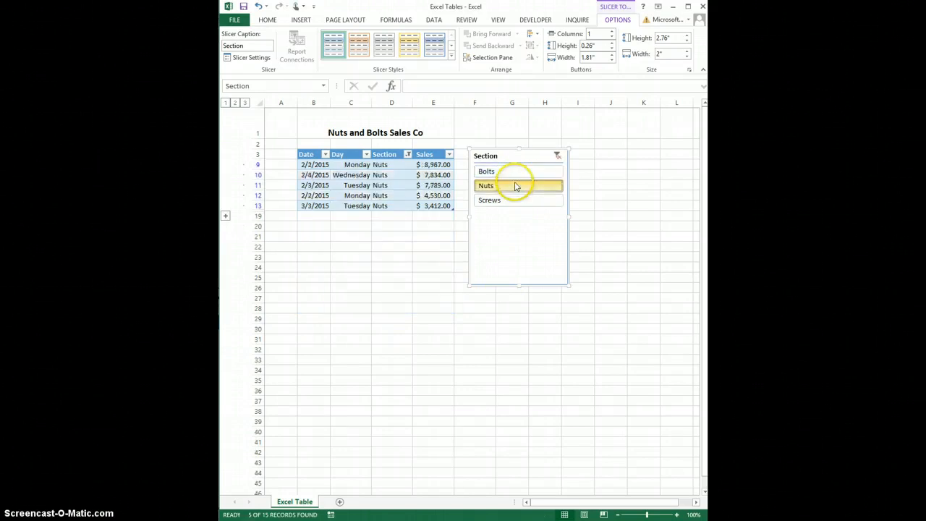
left_click(512, 202)
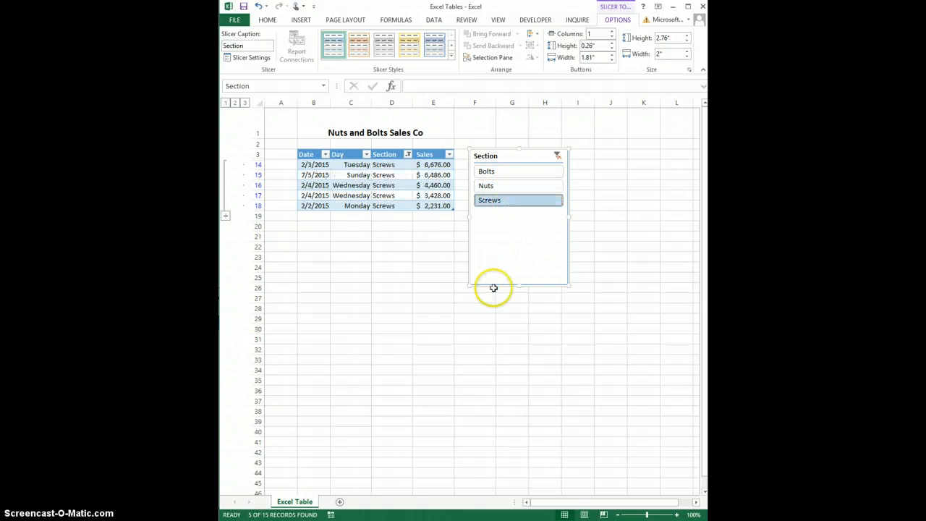
left_click(558, 157)
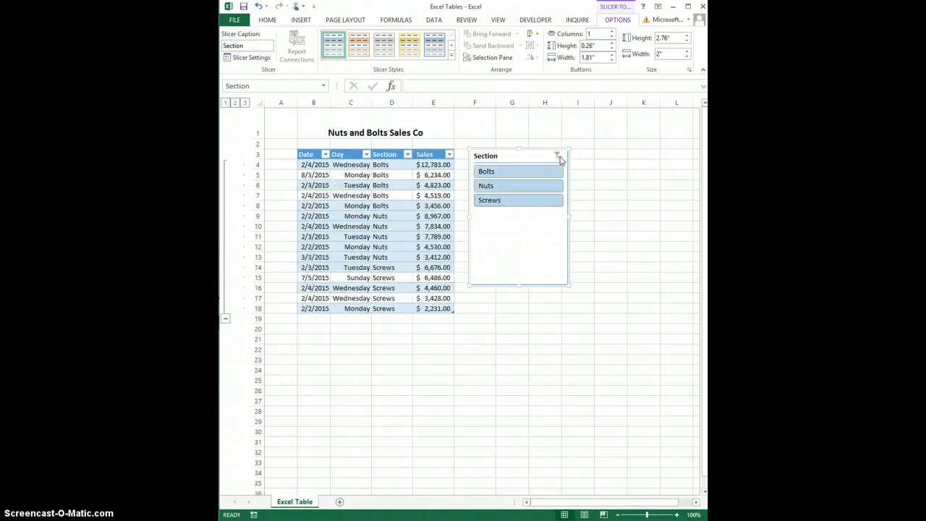
Filter the table to both Bolts and Nuts using a multiple selection in the Section slicer
left_click(527, 173)
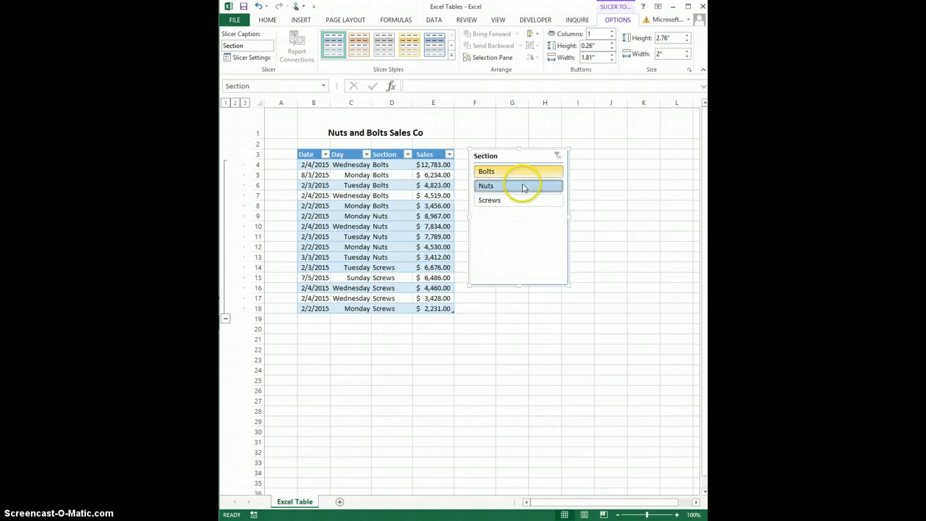
left_click(523, 187, "ctrl")
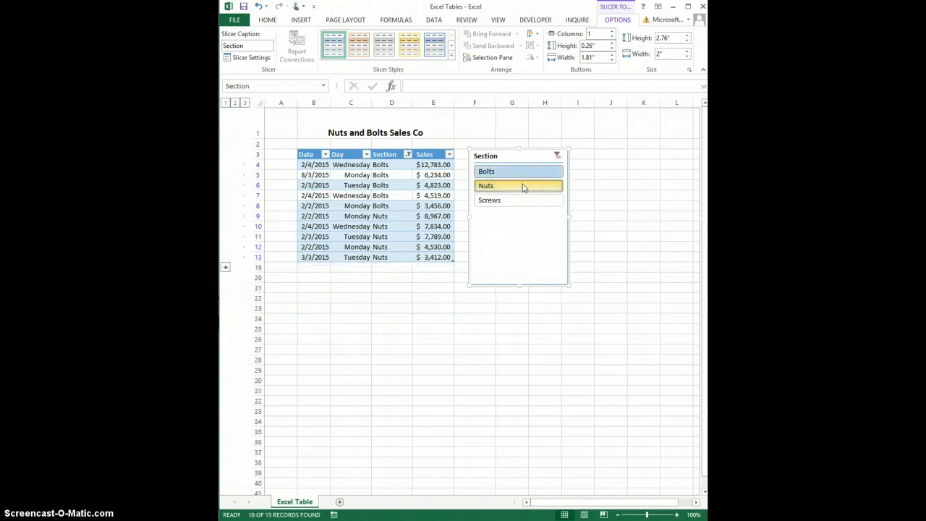
left_click(509, 223)
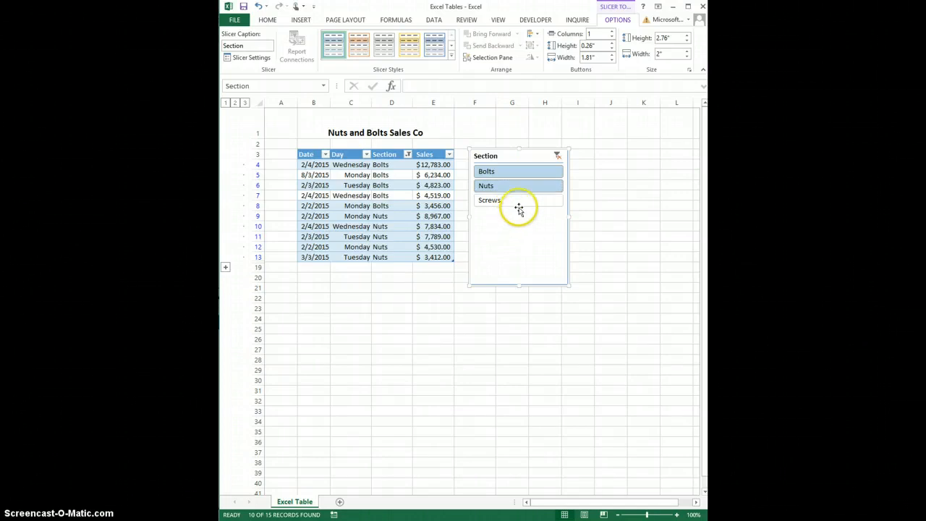
Change the Section slicer's selection to Bolts and Screws together, and clear its filter
left_click(526, 187)
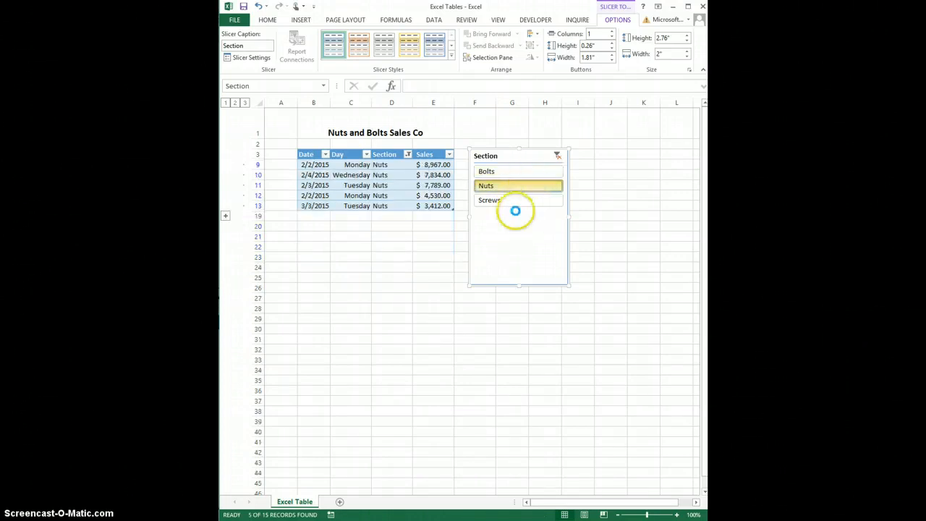
left_click(516, 172)
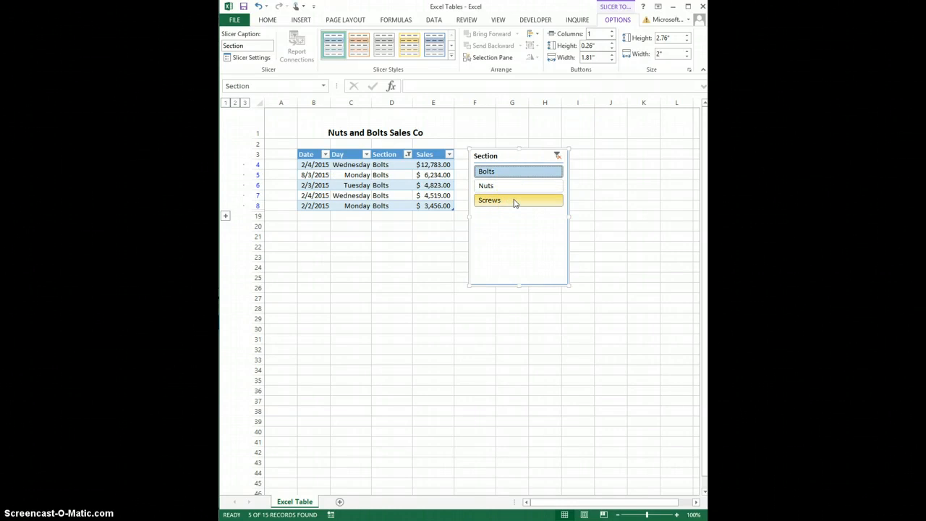
left_click(514, 201, "ctrl")
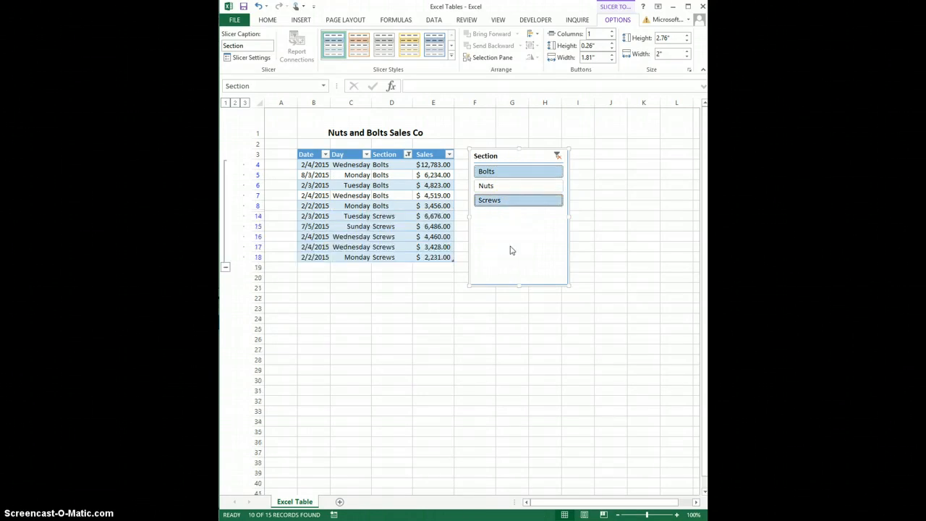
left_click(559, 157)
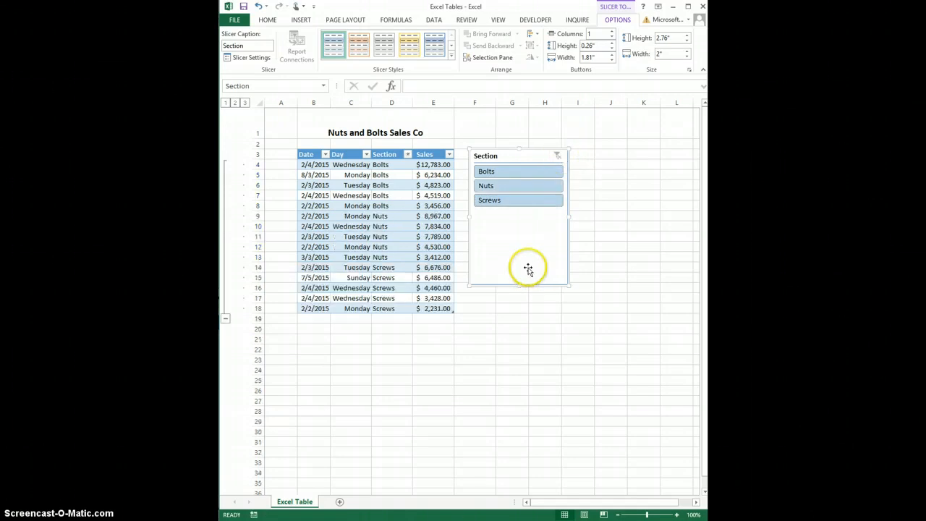
Replace the Section slicer with new Section and Day slicers, placing the Day slicer directly beside the table's first rows
key("Delete")
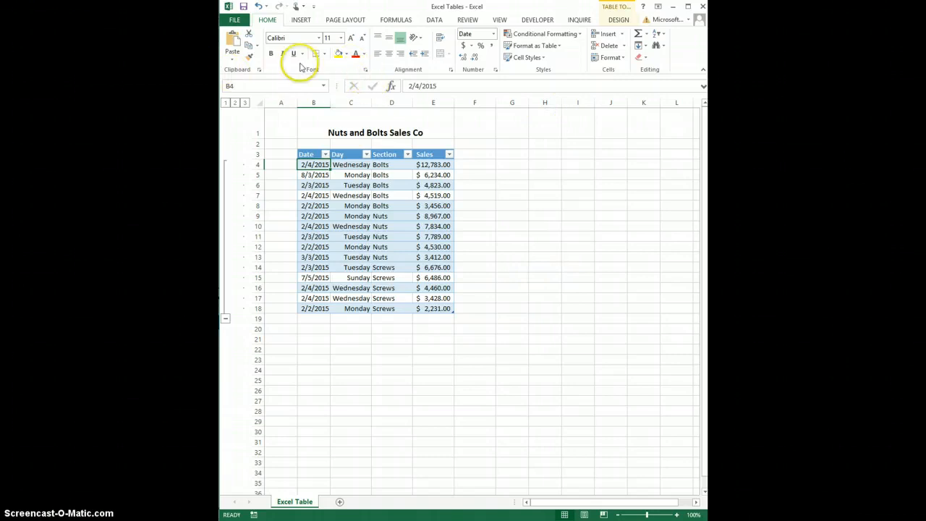
left_click(614, 19)
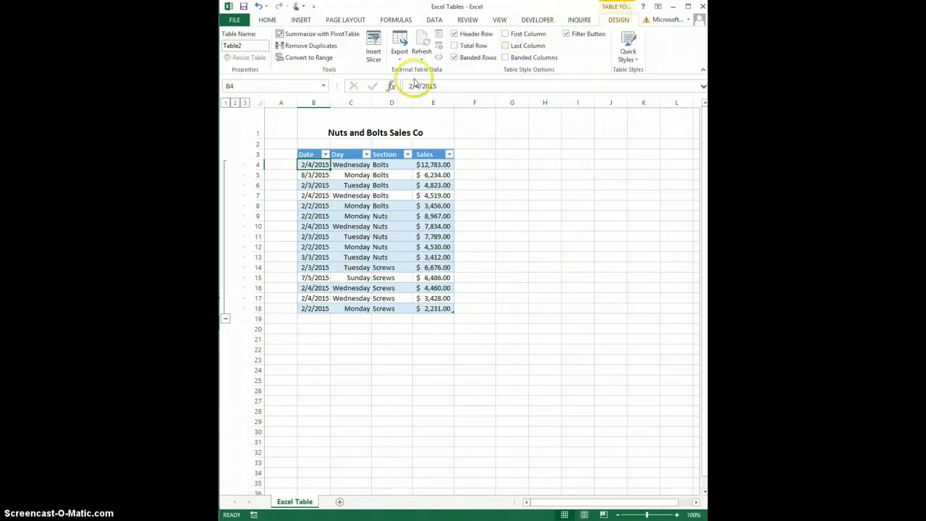
left_click(374, 46)
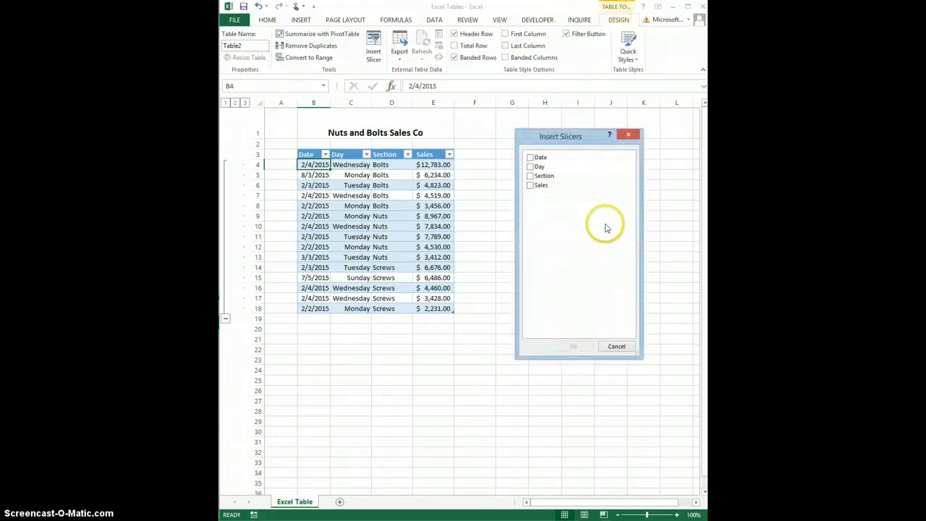
left_click(533, 176)
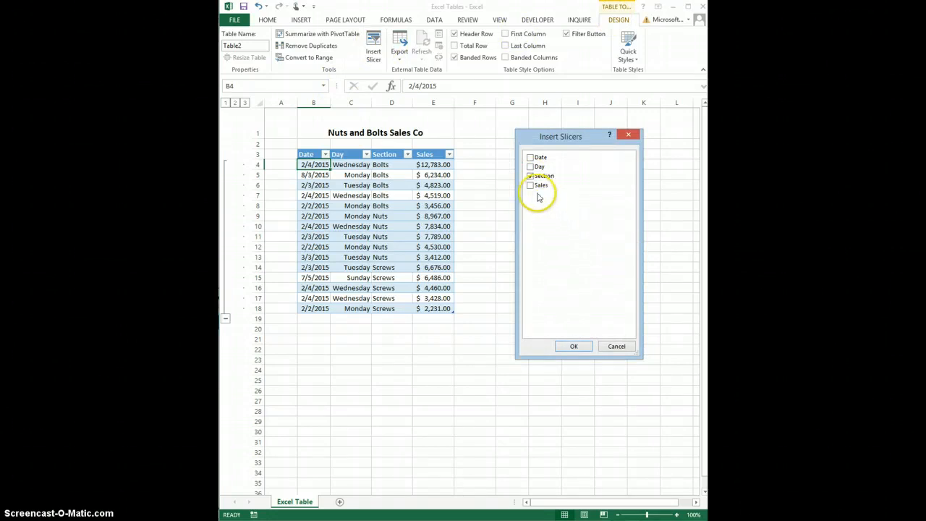
left_click(534, 166)
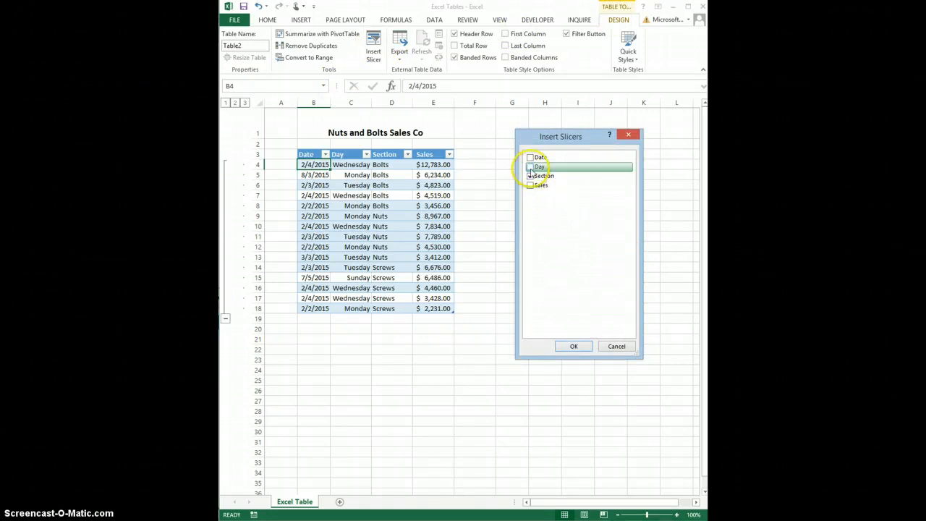
left_click(574, 346)
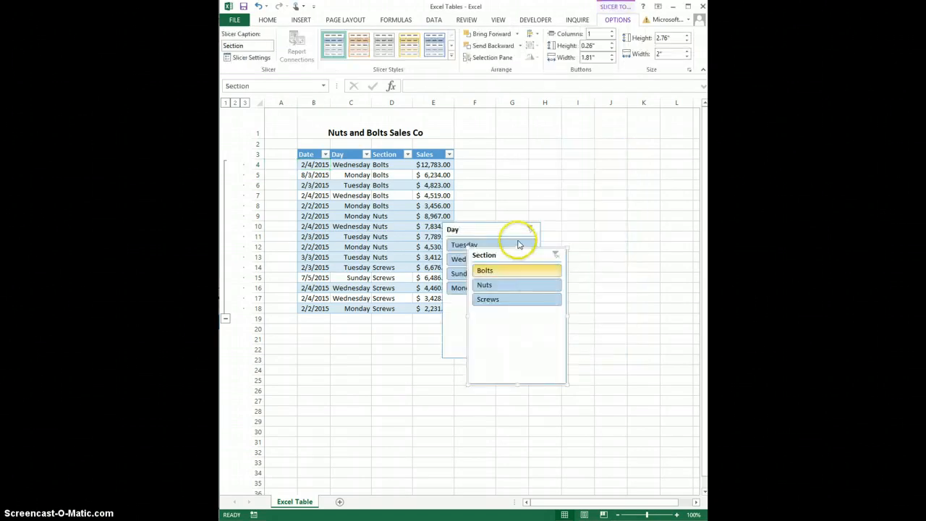
left_click_drag(497, 230, 510, 158)
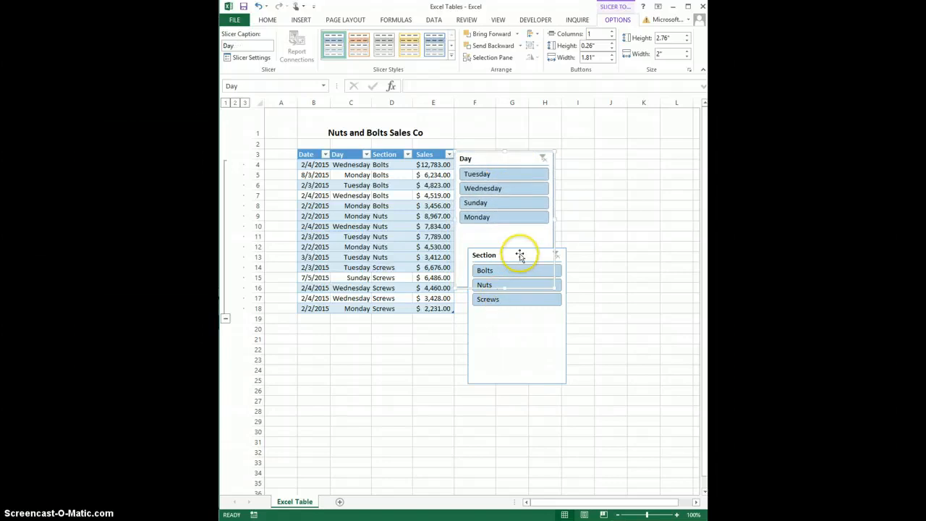
Place the Section slicer directly beside the Day slicer and filter the table to Wednesday and Bolts with the two slicers
left_click_drag(520, 254, 609, 157)
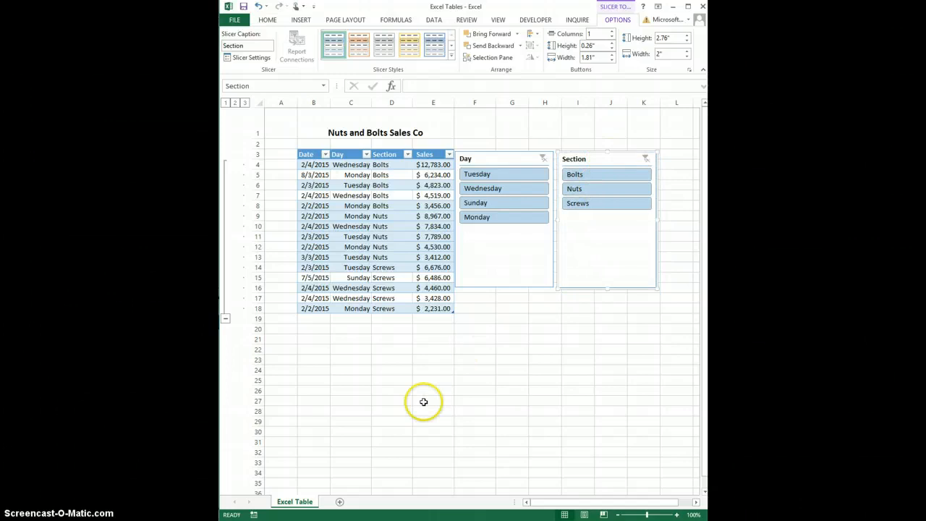
left_click(484, 188)
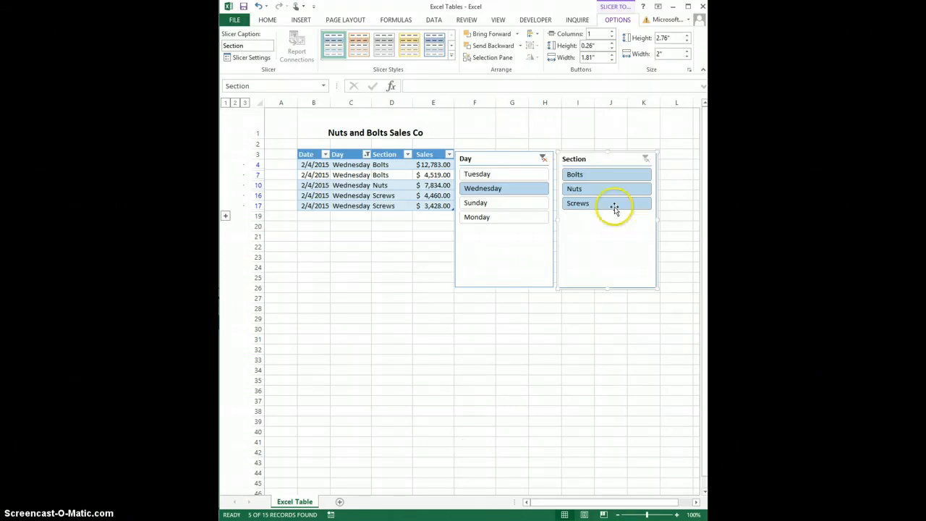
left_click(611, 177)
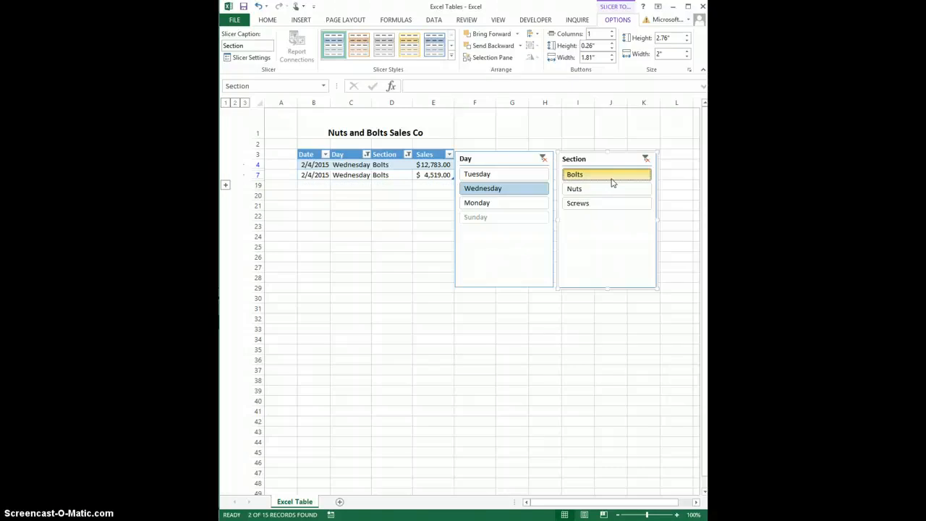
Switch the Section slicer to Screws and change the Day slicer's selection to Sunday and finally Monday
left_click(599, 206)
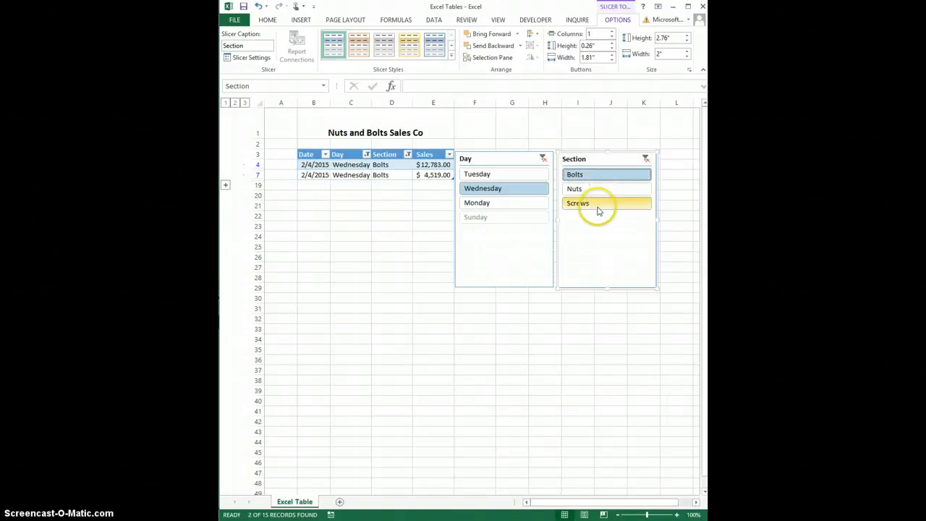
left_click(511, 204)
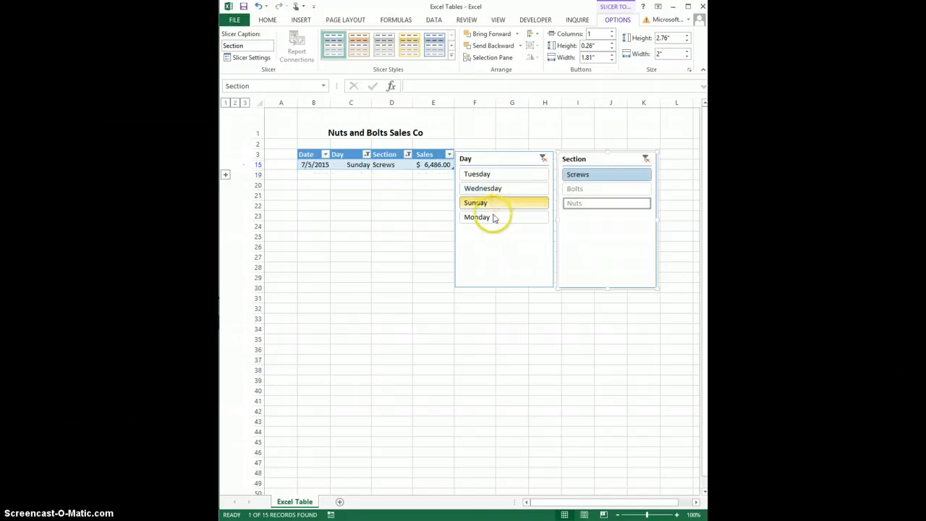
left_click(494, 217)
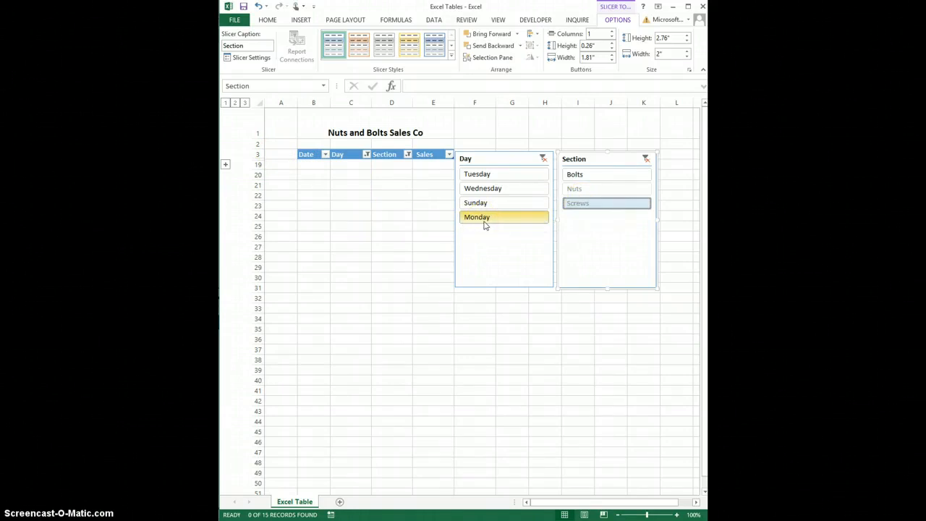
Apply the grey slicer style to the Day slicer and the second blue style to the Section slicer, and deselect the slicers
left_click(503, 157)
left_click(410, 45)
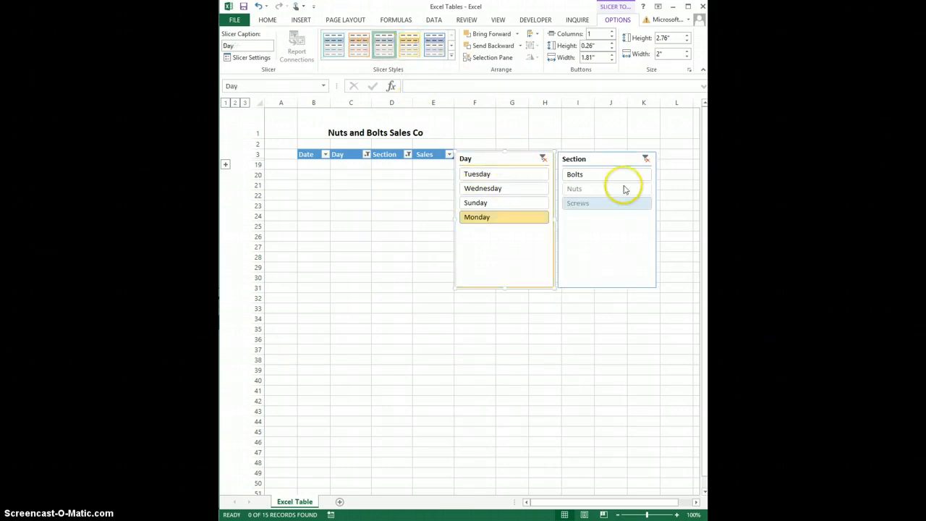
left_click(604, 160)
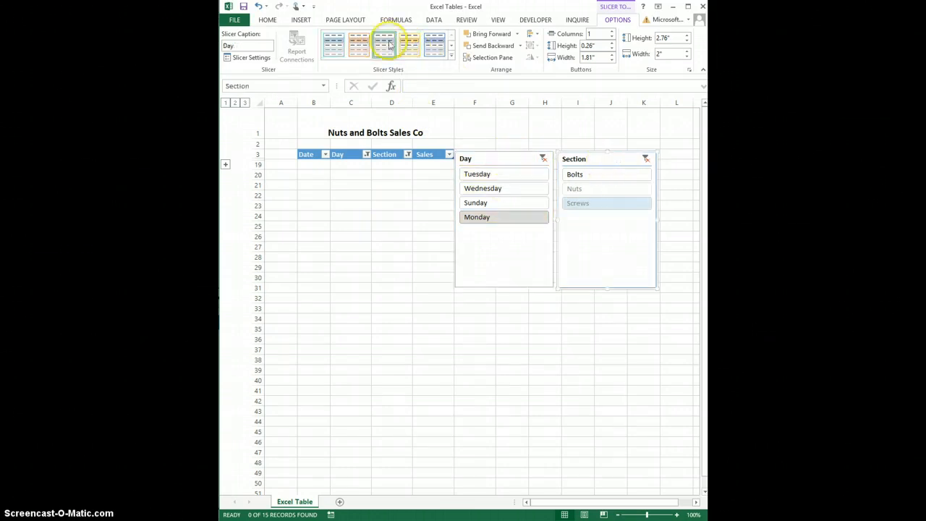
left_click(434, 46)
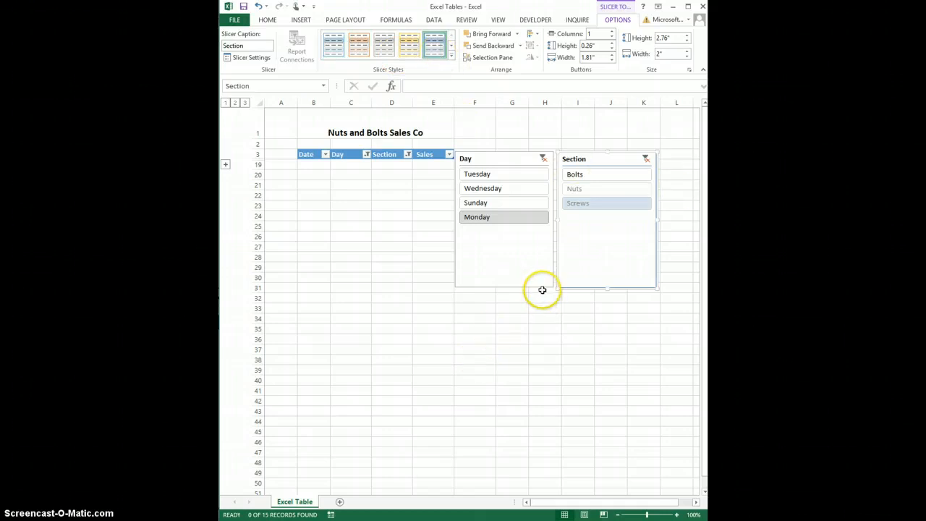
left_click(522, 349)
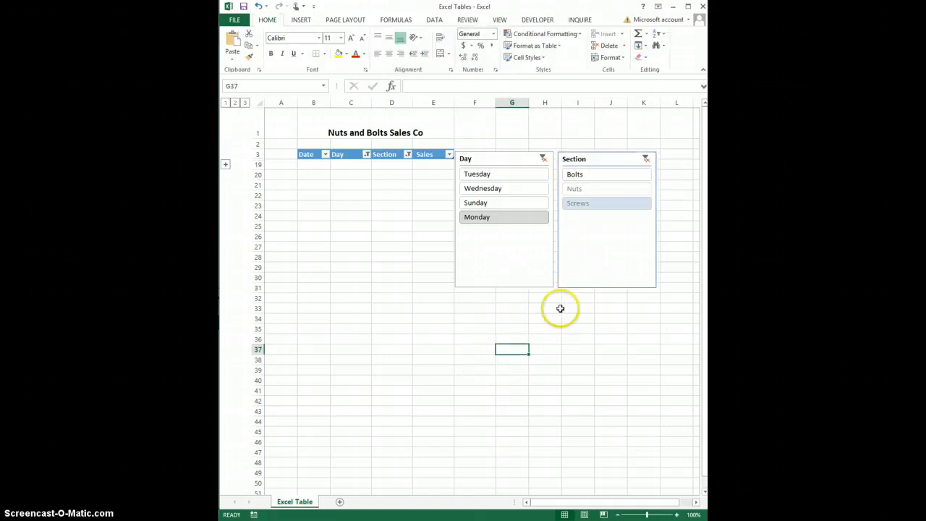